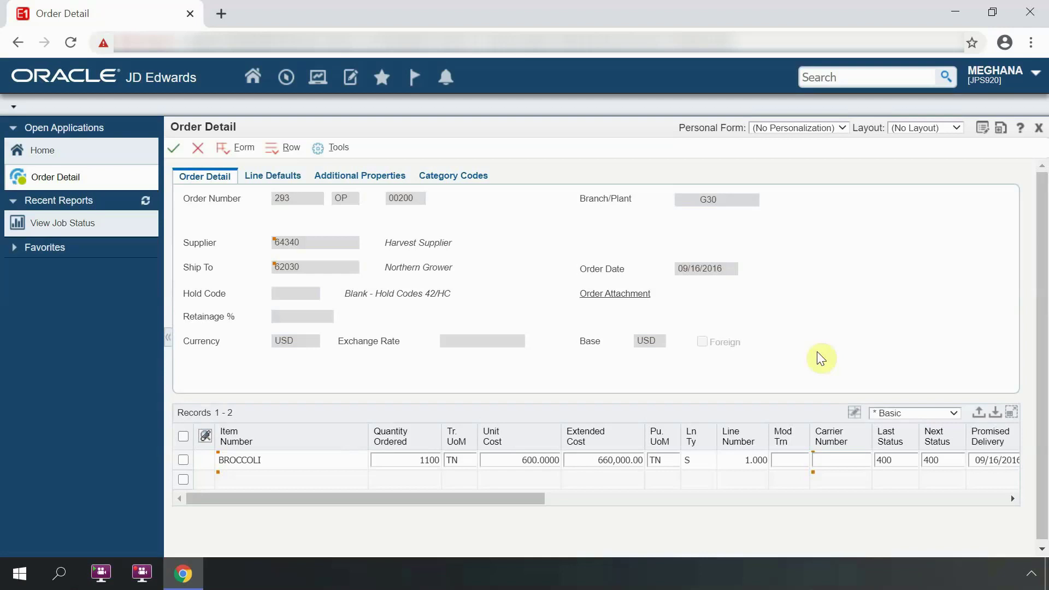
Open a form extension for the Order Detail form and add the Buyer Number [F4301.ANBY] column to it
click(999, 135)
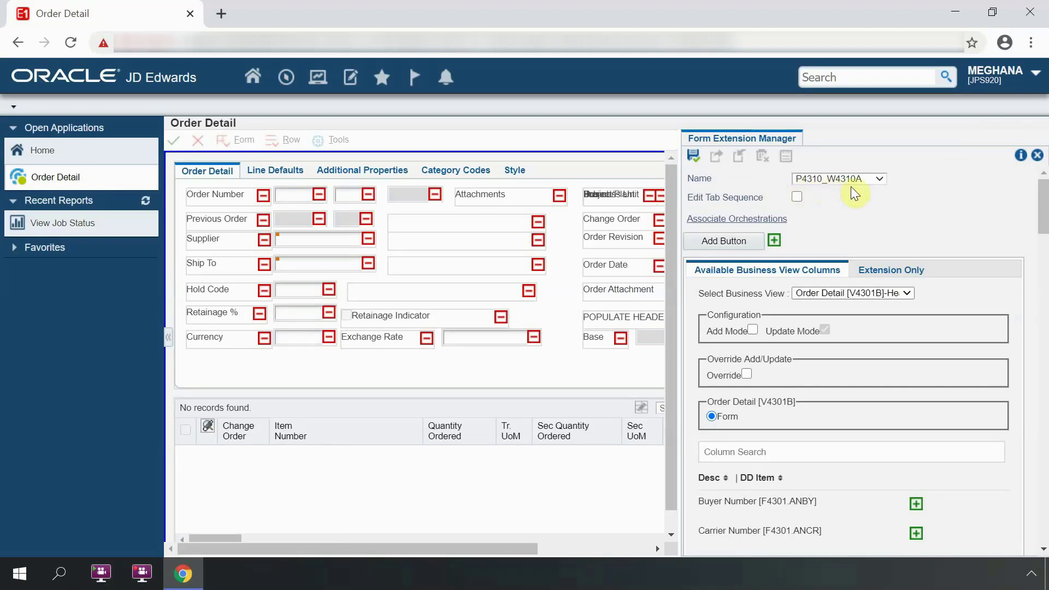
scroll(870, 302, down, 6)
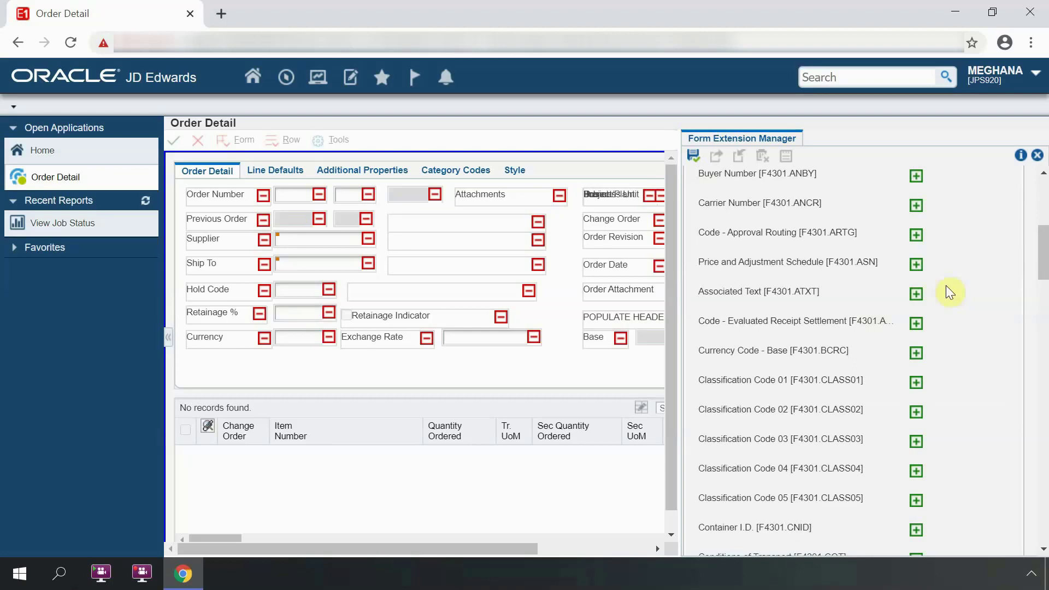
click(916, 177)
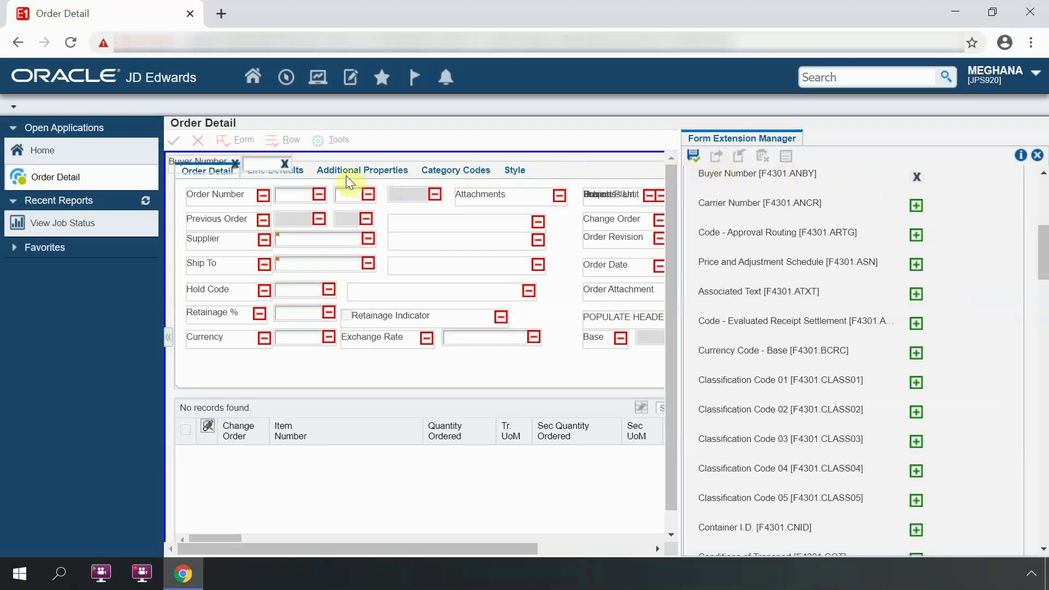
Place the Buyer Number label and its field below Currency, and hide the Retainage % label
drag(204, 163, 218, 358)
drag(262, 163, 276, 359)
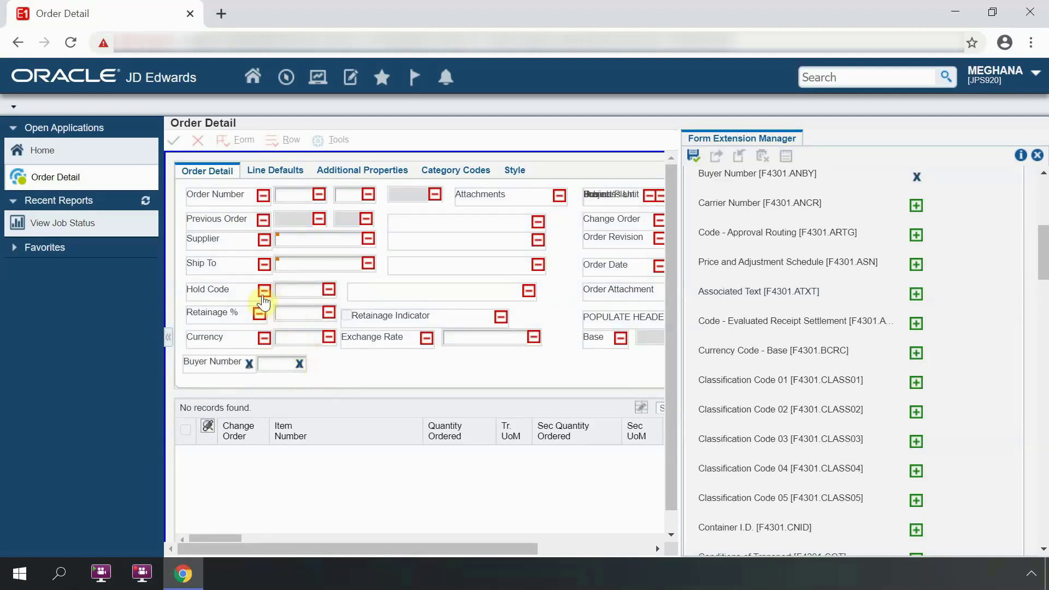
click(260, 315)
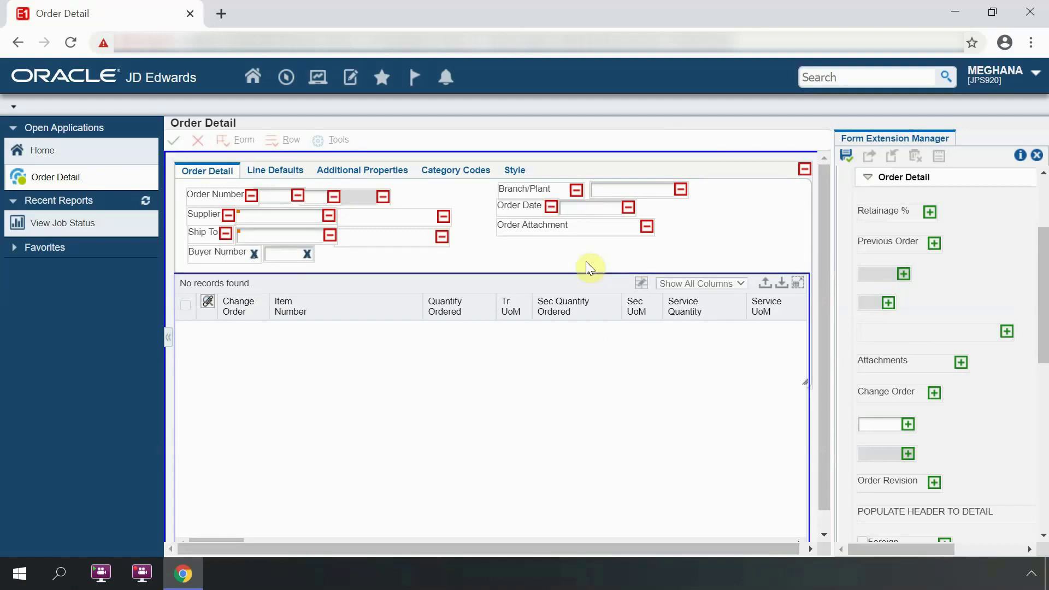
Rename the Branch/Plant label as "Business Unit"
click(562, 190)
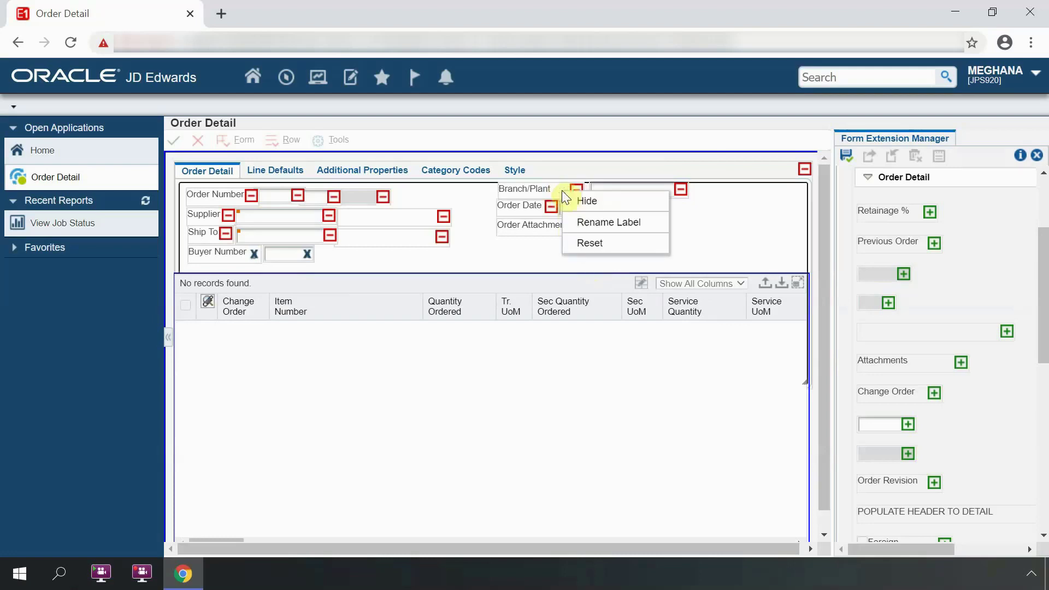
click(642, 226)
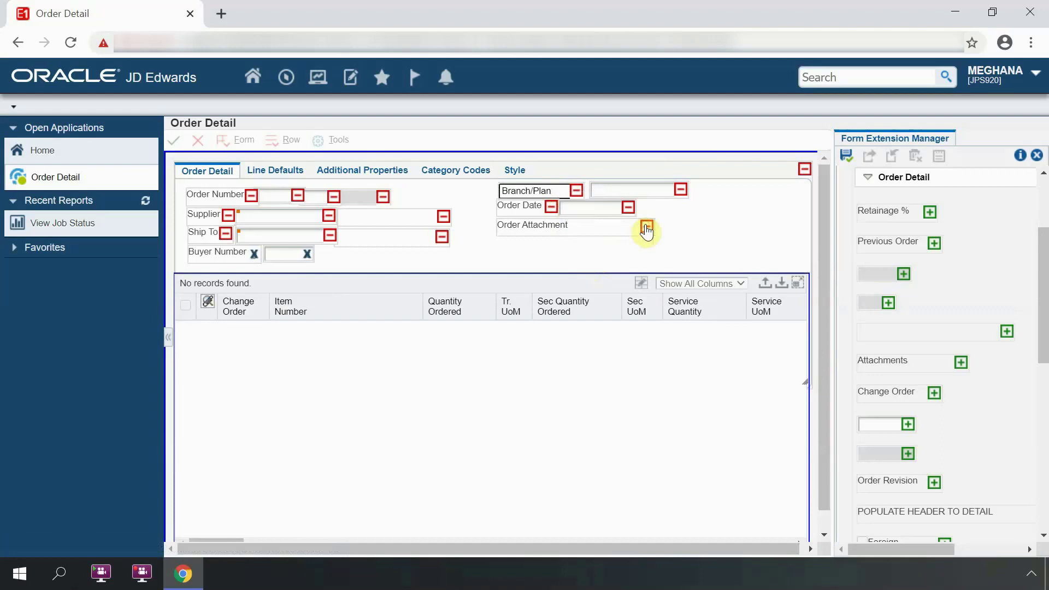
key(BackSpace)
key(BackSpace)
key(BackSpace)
key(BackSpace)
key(BackSpace)
key(BackSpace)
key(BackSpace)
key(BackSpace)
key(BackSpace)
key(BackSpace)
key(BackSpace)
text(usinessUnit)
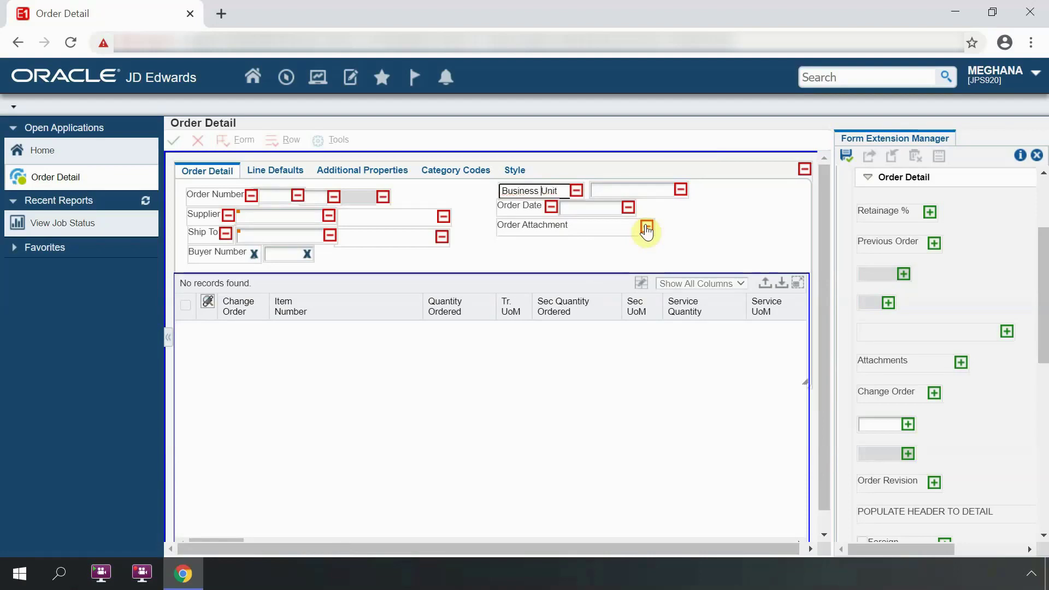
key(Return)
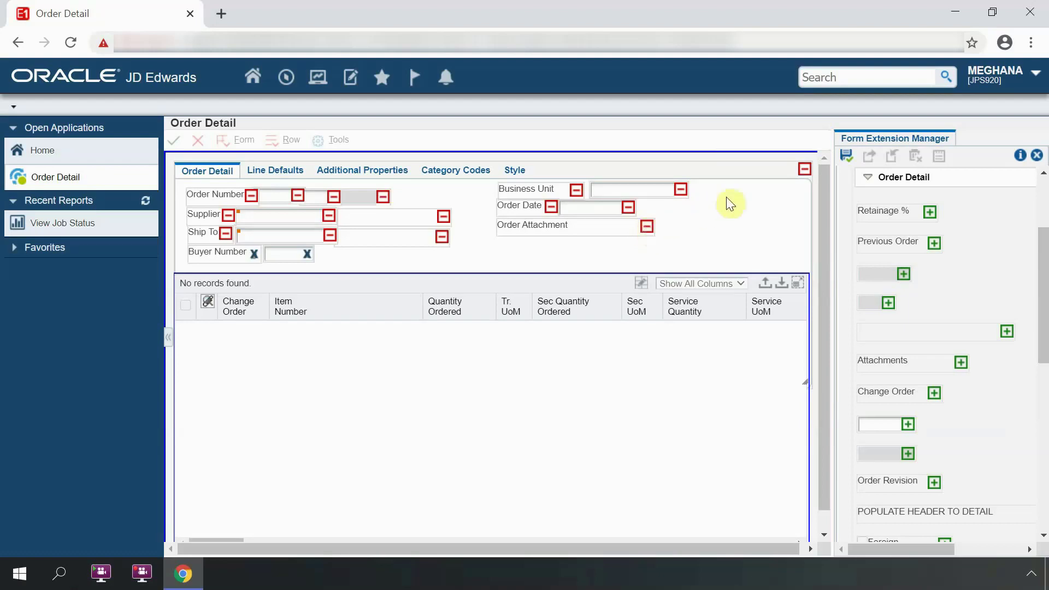
Enable tab sequence editing and set tab indexes 1 and 2 for the two Order Number fields and 3 for Business Unit
click(881, 148)
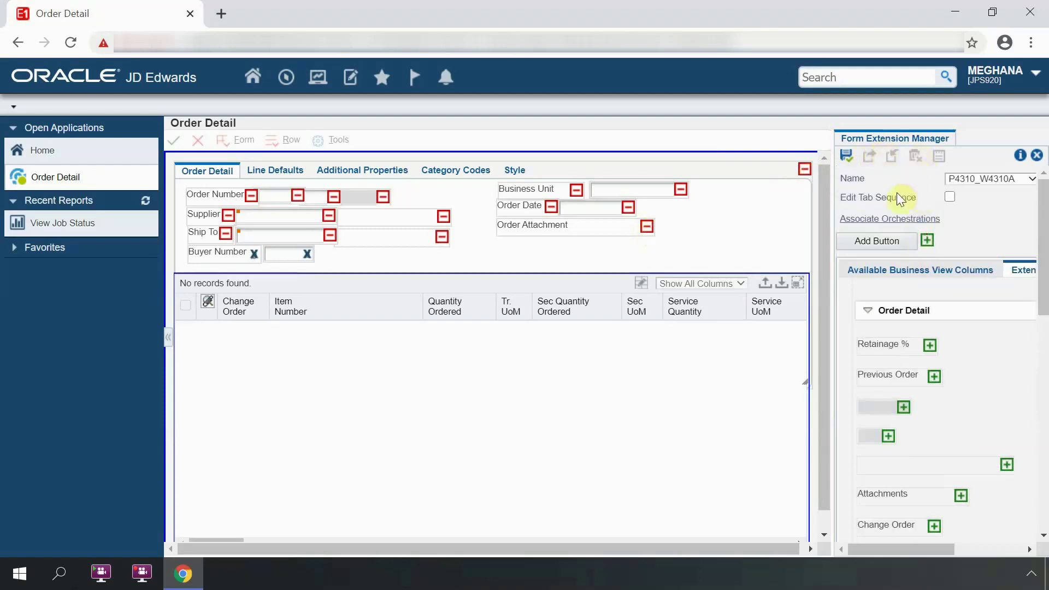
click(950, 197)
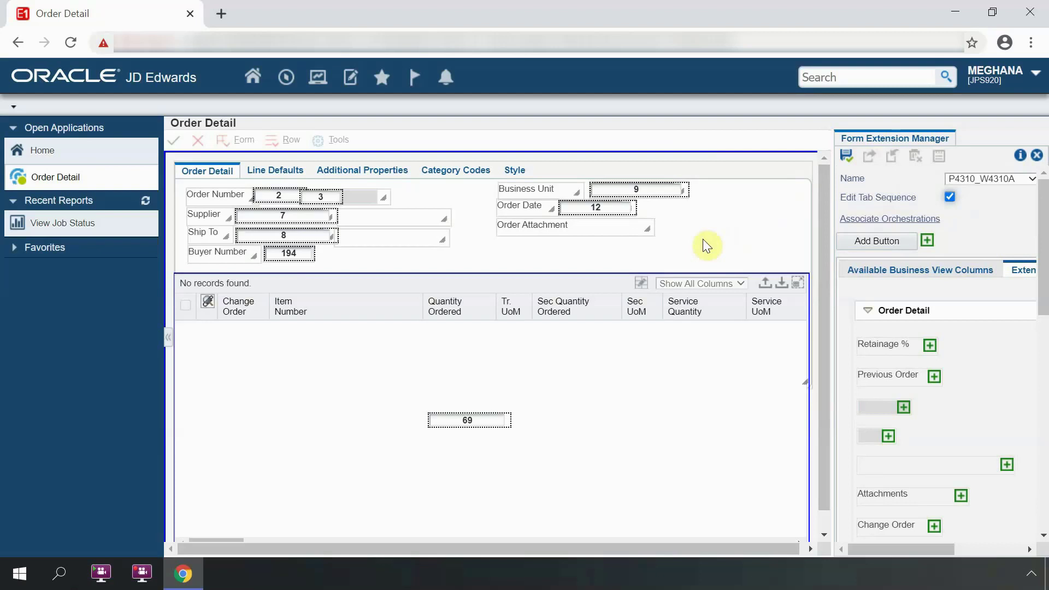
click(275, 195)
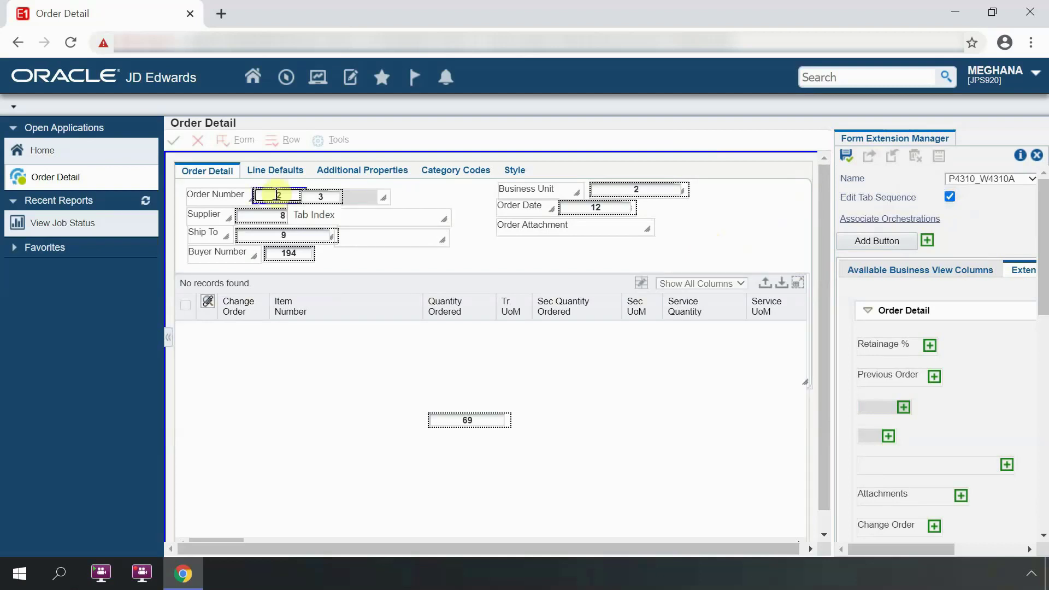
click(277, 195)
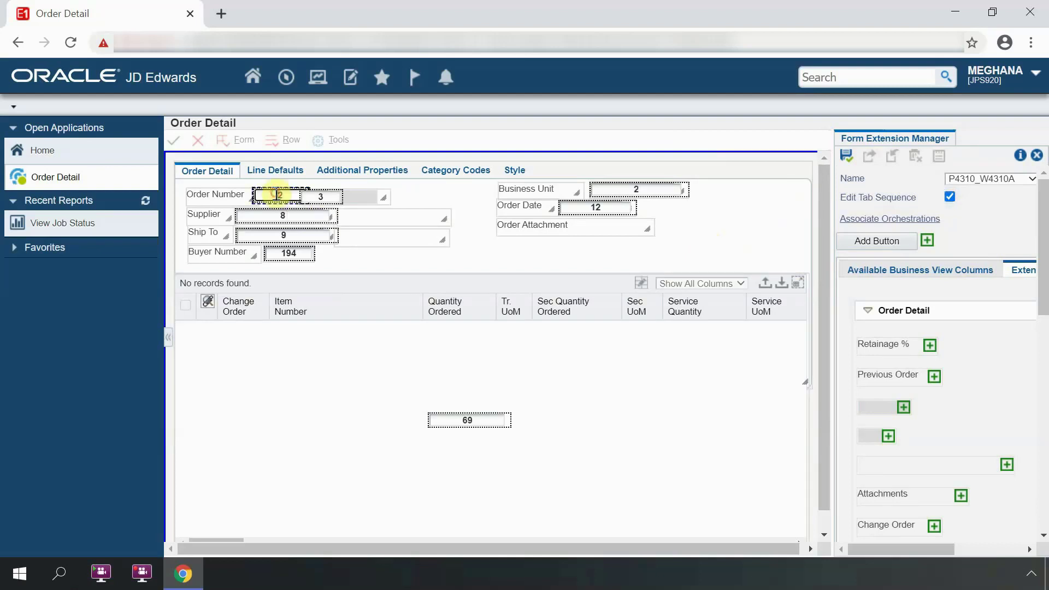
text(1)
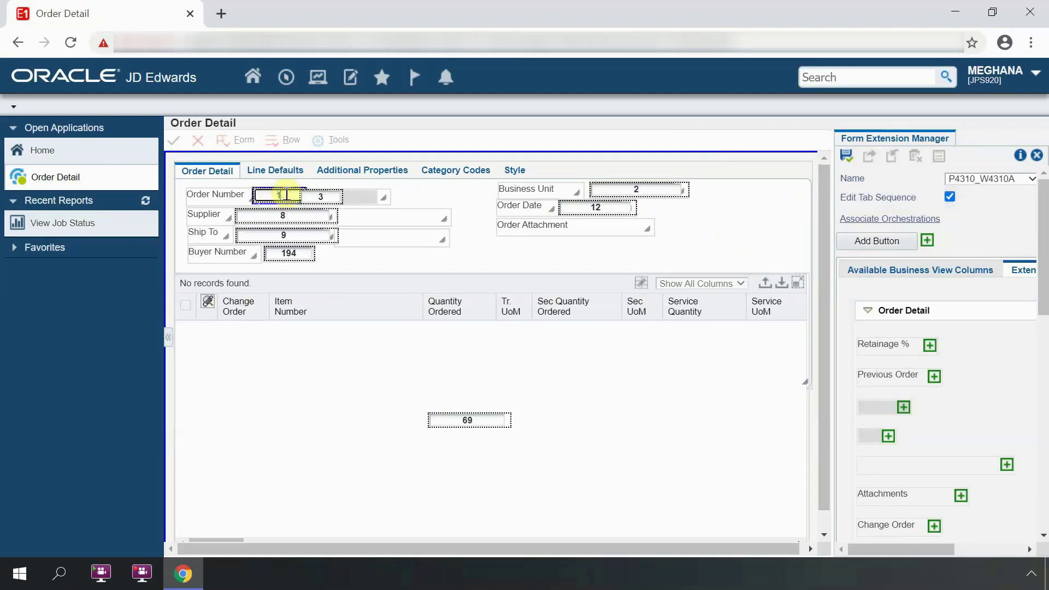
key(Tab)
text(2)
key(Tab)
key(Tab)
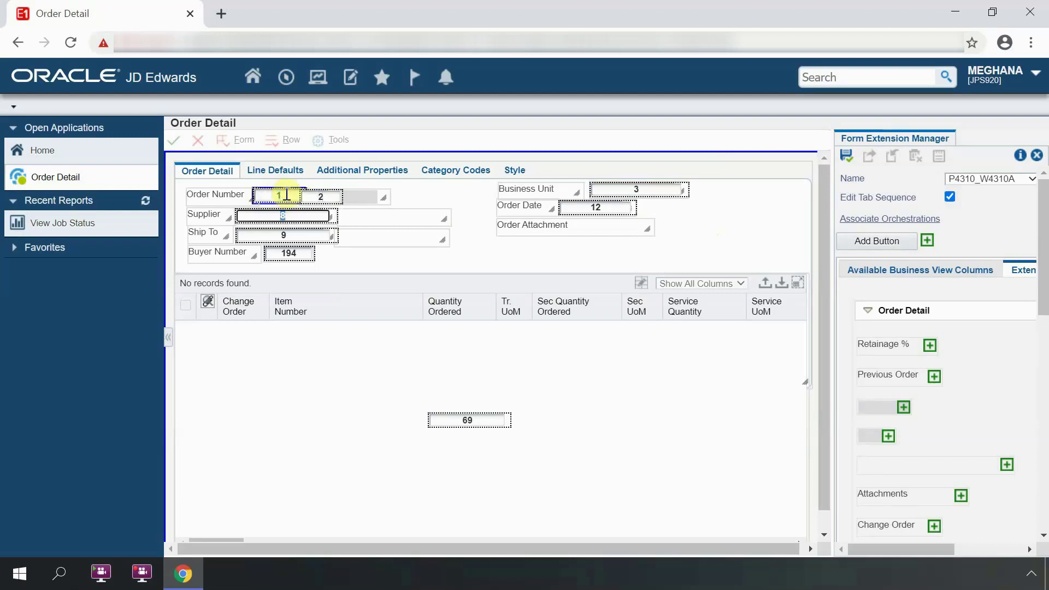
Set the tab indexes to 4 for Supplier, 5 for Ship To, 6 for Order Date and 7 for Buyer Number
text(4)
key(Tab)
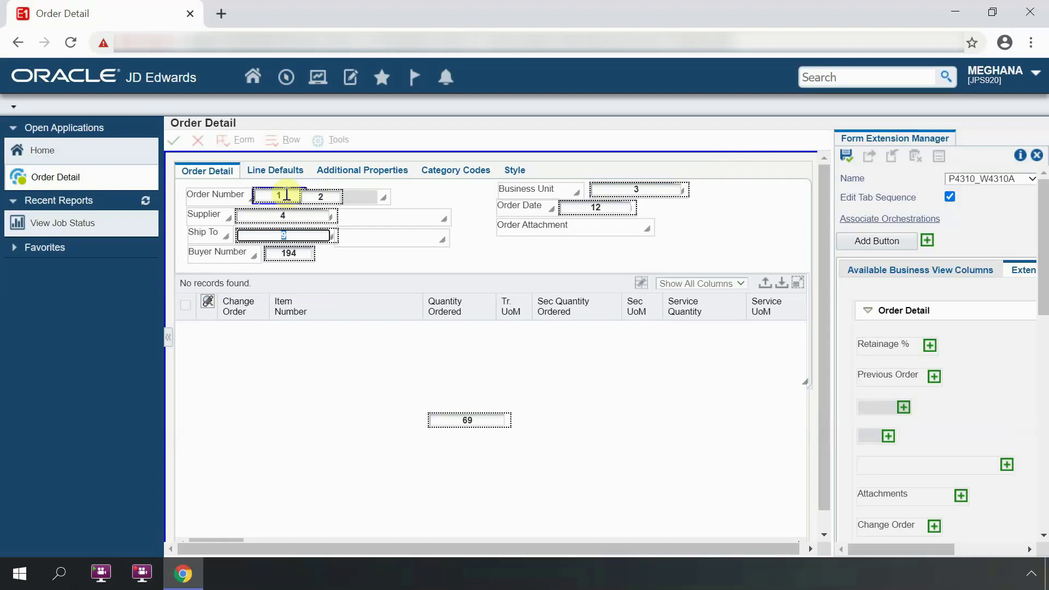
text(5)
key(Tab)
text(6)
key(Tab)
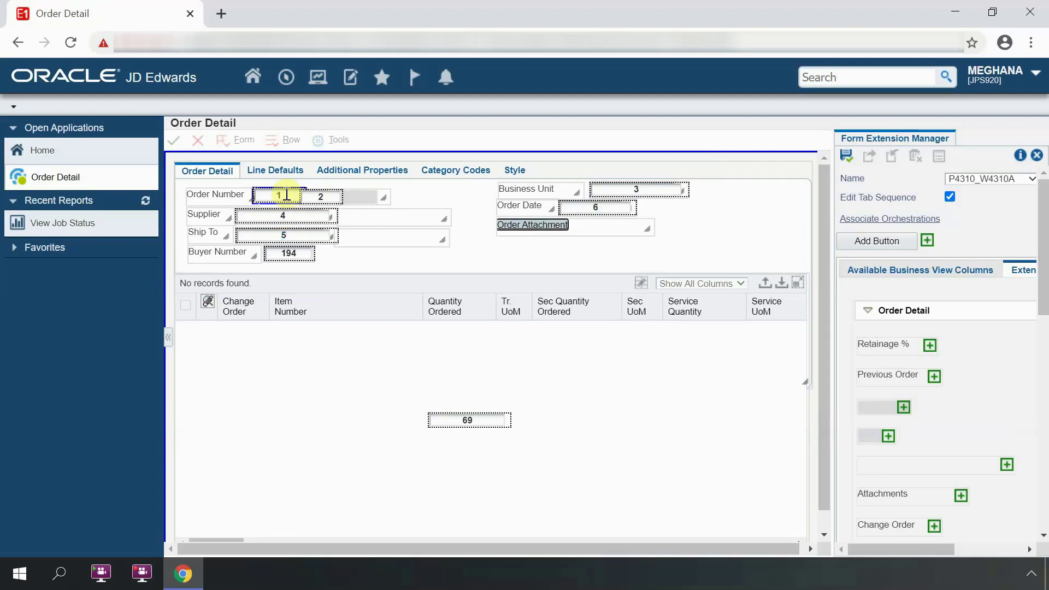
key(Tab)
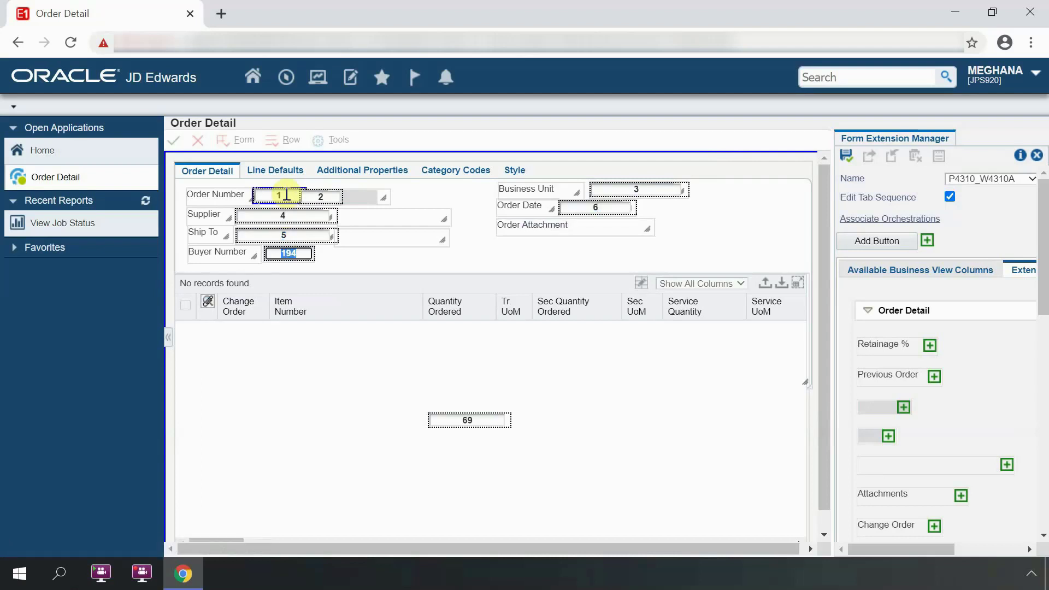
text(7)
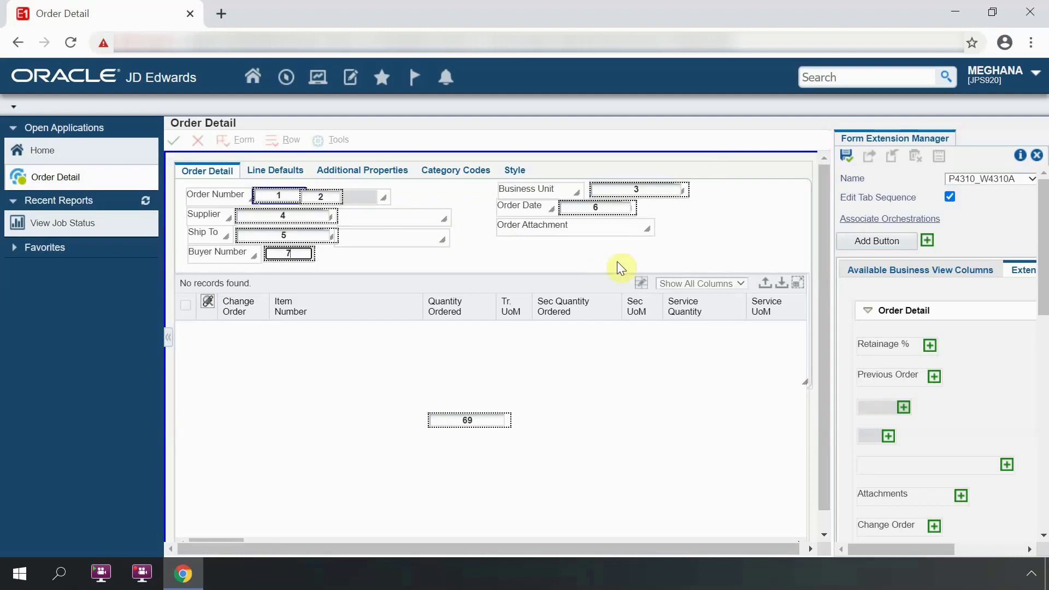
Save the form extension and close the Form Extension Manager
click(846, 161)
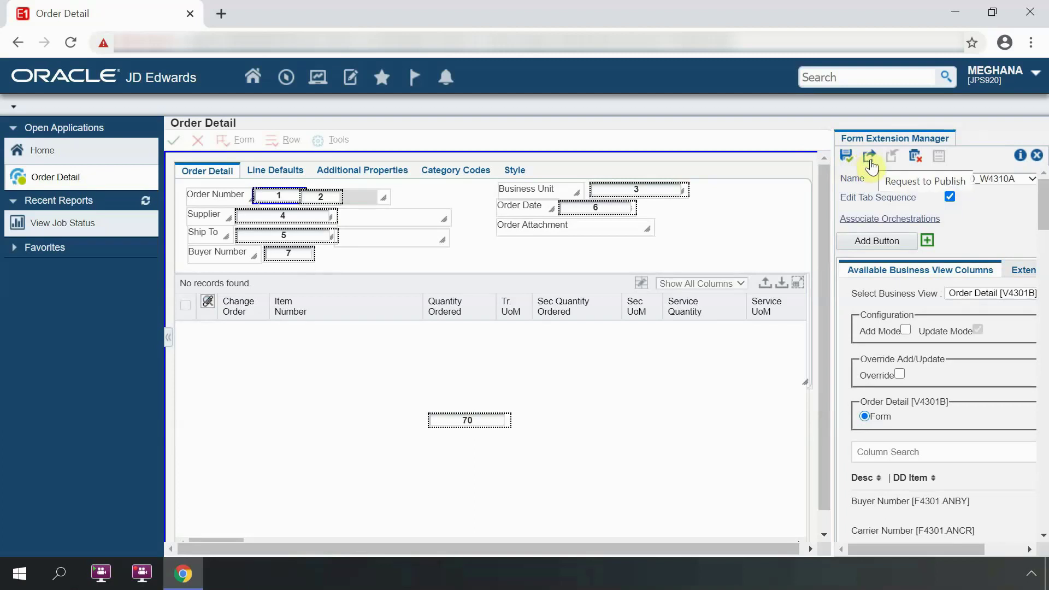
click(1036, 159)
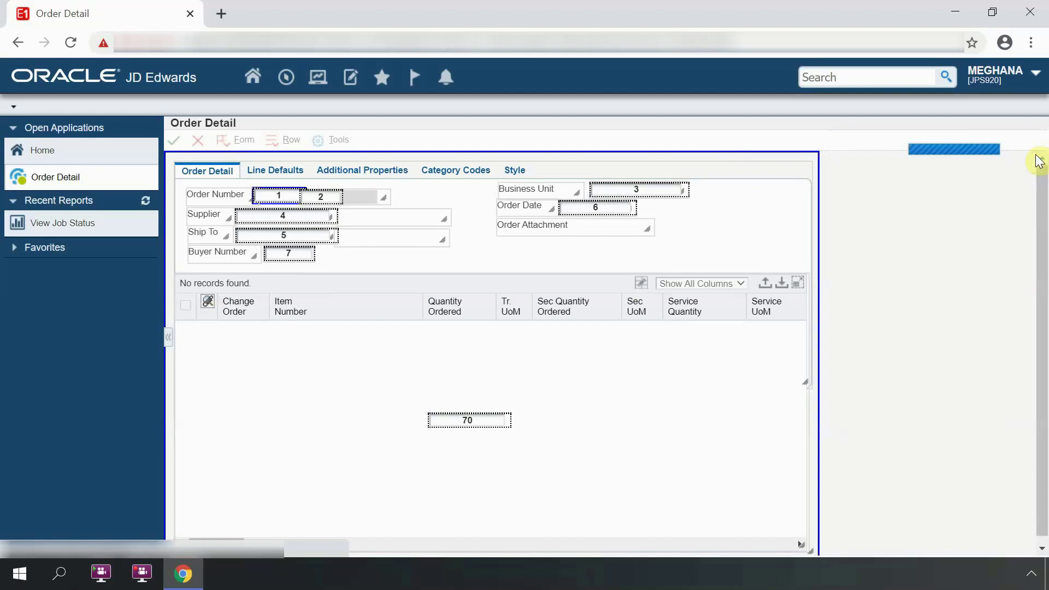